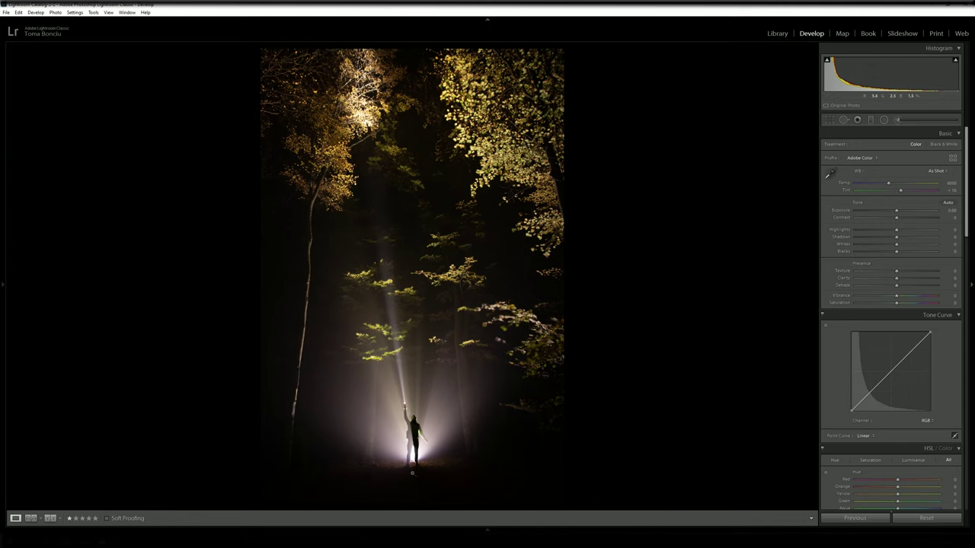
# Zoom in on the figure and inspect several other areas of the photo close up
pyautogui.click(412, 473)
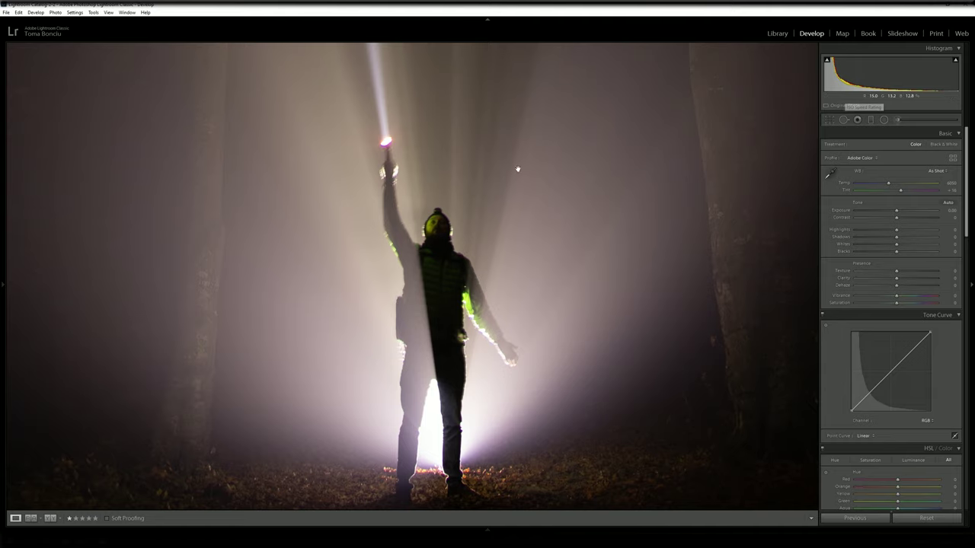
pyautogui.press('Right')
pyautogui.press('Right')
pyautogui.press('Right')
pyautogui.press('Right')
pyautogui.press('Right')
pyautogui.press('Right')
pyautogui.press('Right')
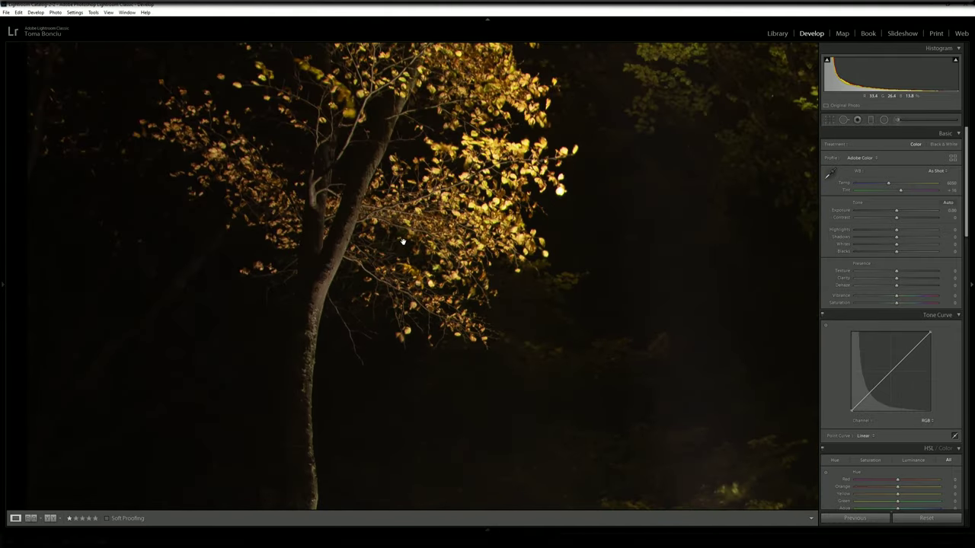
pyautogui.press('Right')
pyautogui.press('Right')
pyautogui.press('Right')
pyautogui.press('Right')
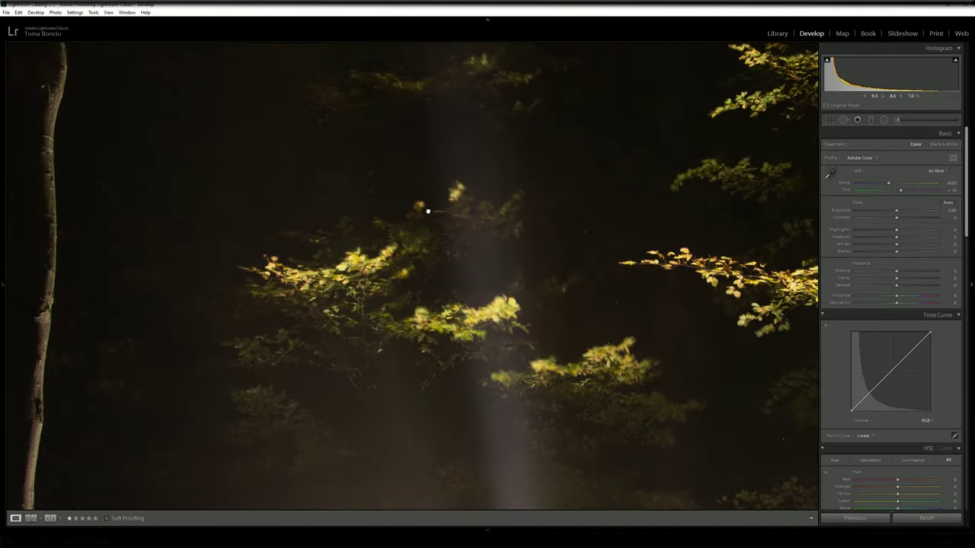
pyautogui.press('Right')
pyautogui.press('Right')
pyautogui.press('Right')
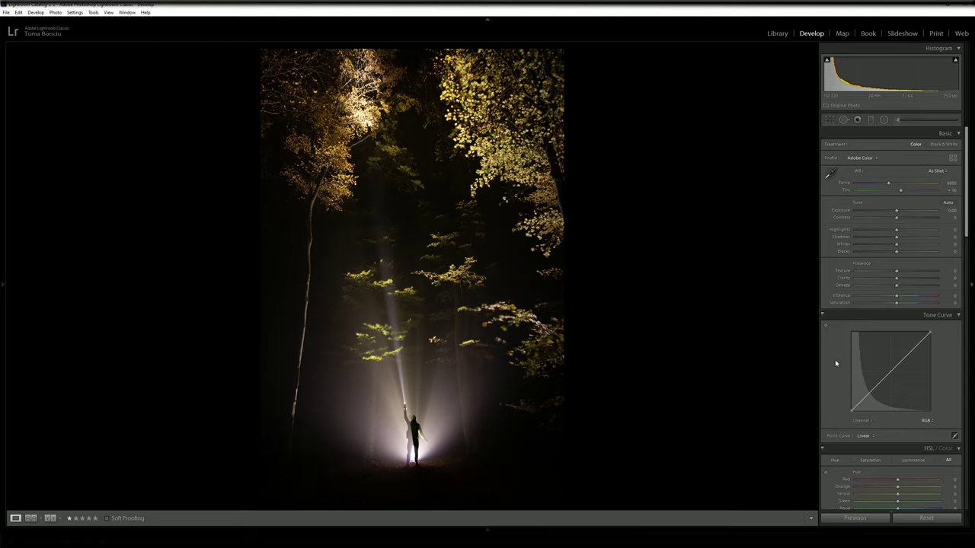
# Tick Remove Chromatic Aberration and Enable Profile Corrections, applying the Canon EF 24-105mm profile
pyautogui.scroll(-10, 837, 411)
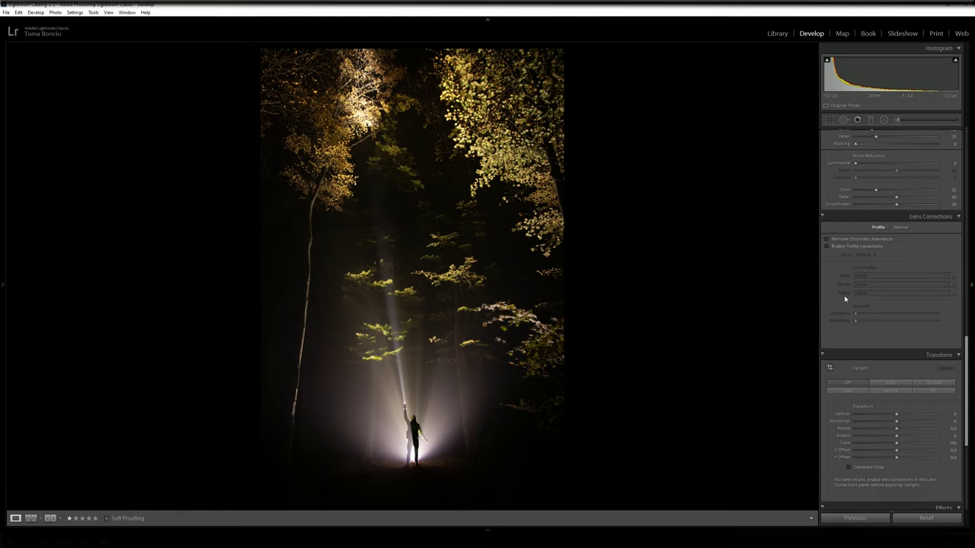
pyautogui.scroll(8, 845, 299)
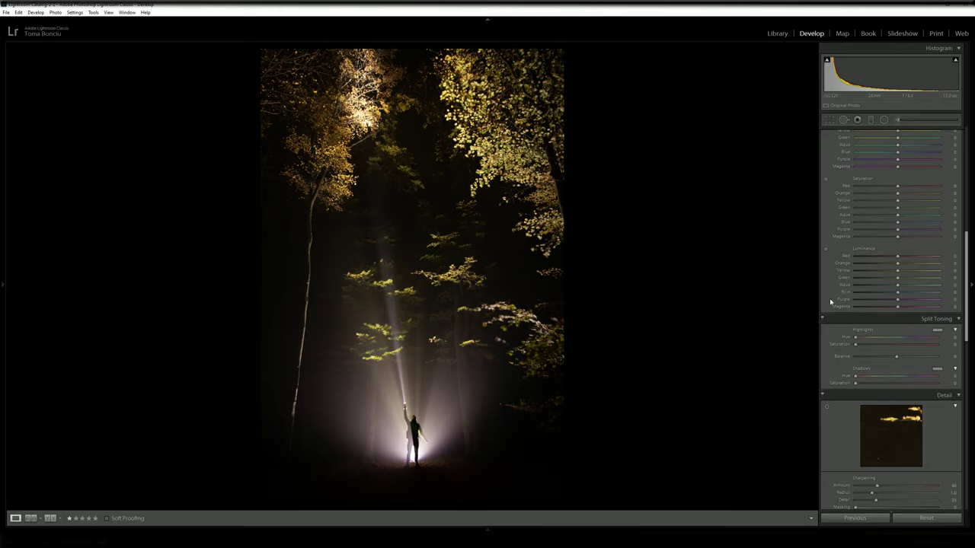
pyautogui.scroll(6, 830, 299)
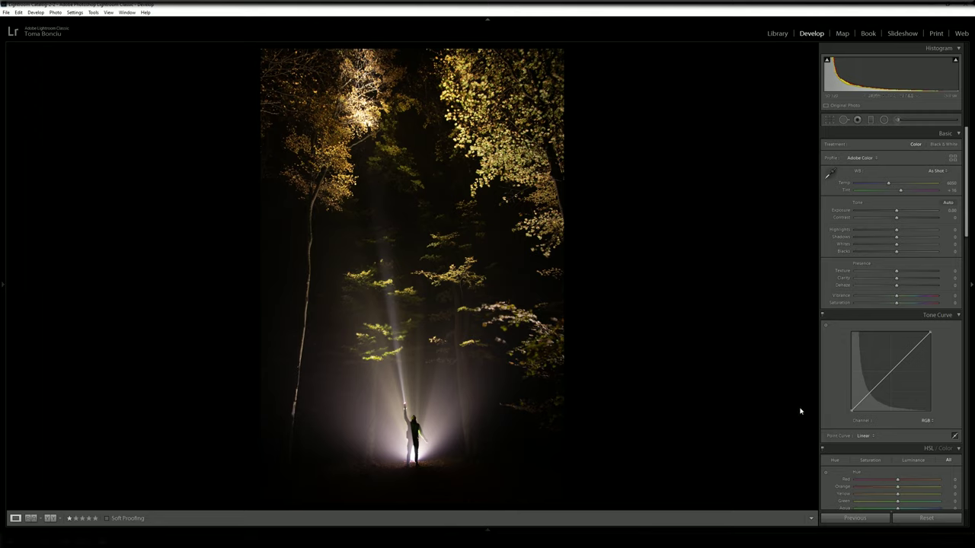
pyautogui.scroll(-15, 844, 391)
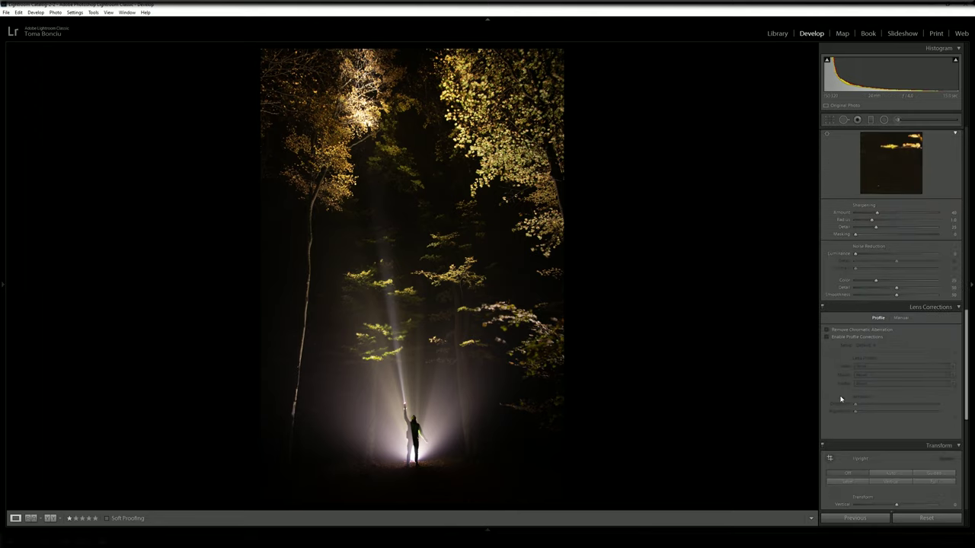
pyautogui.click(844, 330)
pyautogui.click(850, 339)
# Zoom onto the left tree trunk and raise sharpening Masking to 51 while previewing the mask
pyautogui.scroll(3, 869, 358)
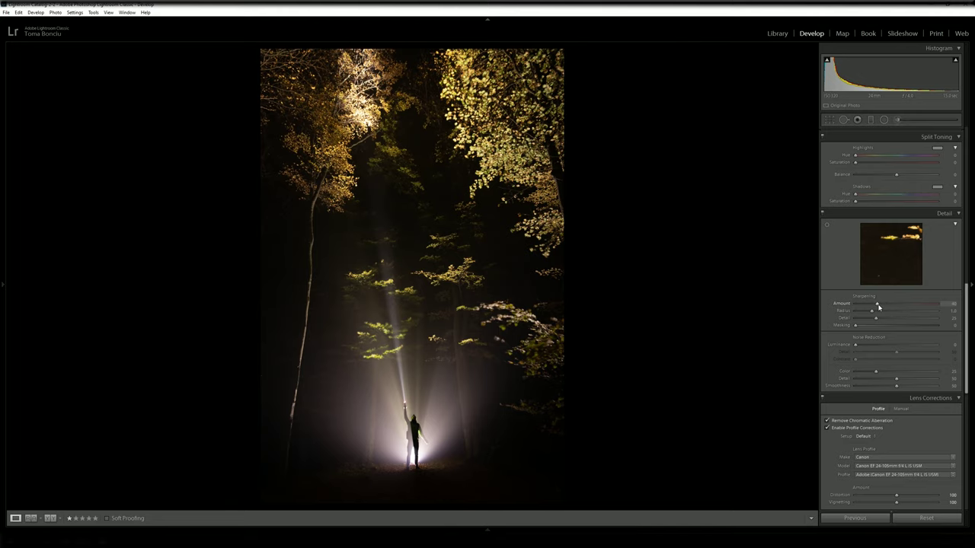
pyautogui.click(343, 239)
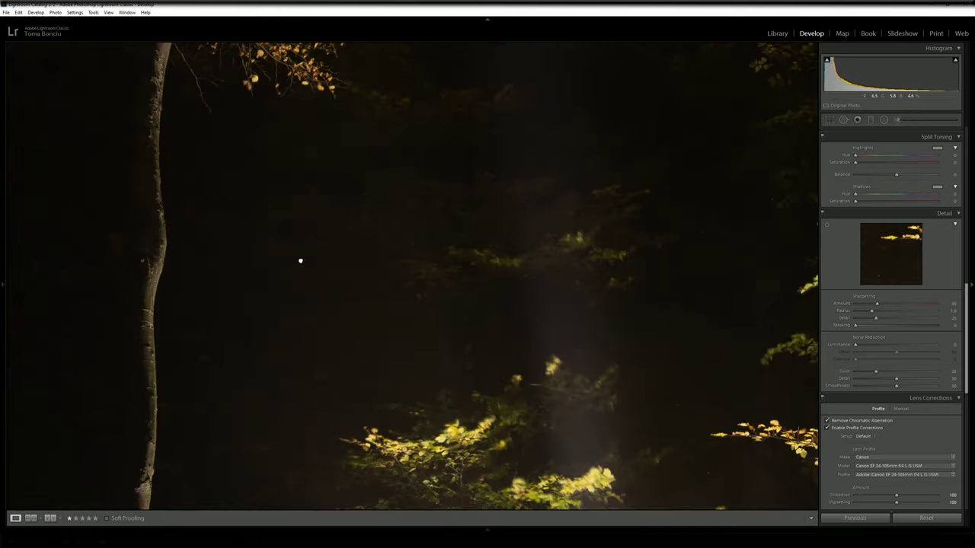
pyautogui.moveTo(300, 261); pyautogui.dragTo(448, 285)
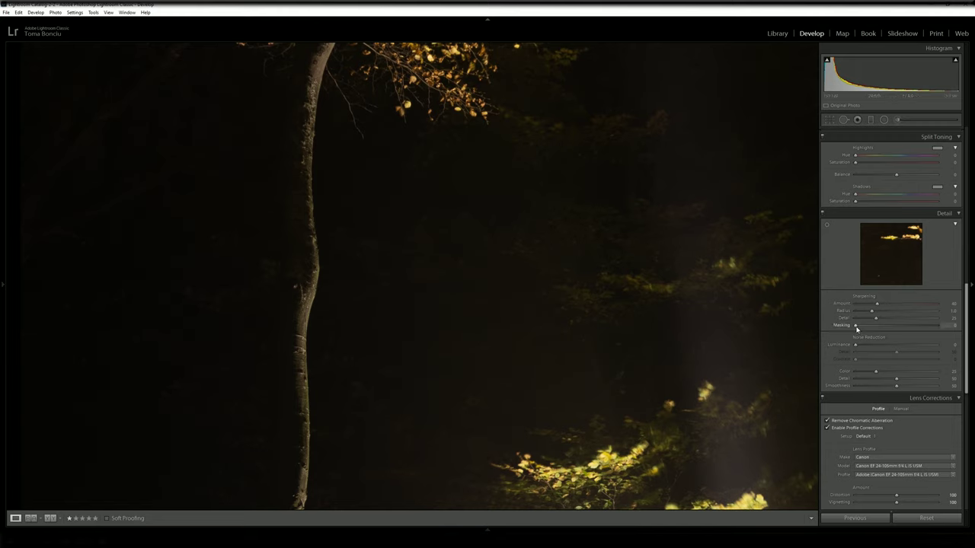
pyautogui.press('alt')
pyautogui.moveTo(855, 325); pyautogui.dragTo(893, 329)
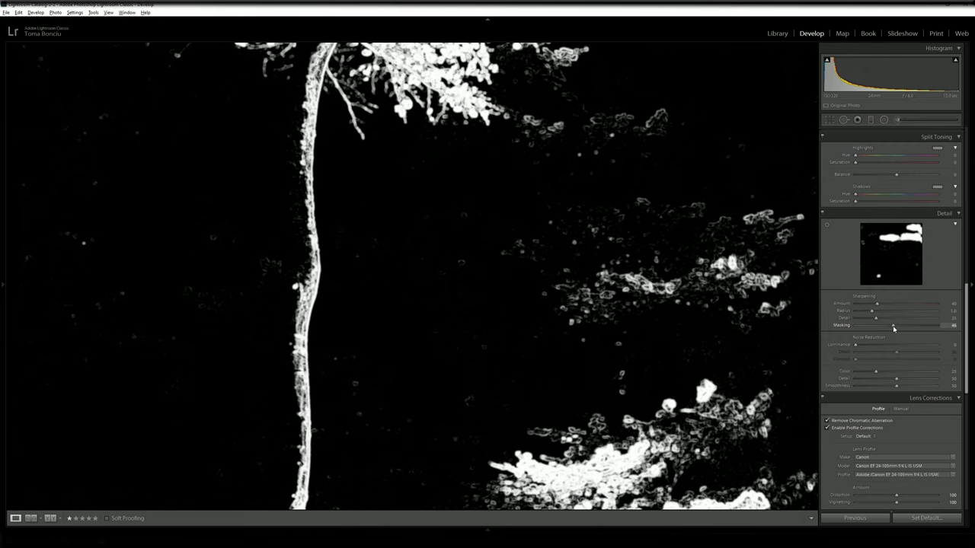
pyautogui.moveTo(894, 329)
pyautogui.mouseDown()
pyautogui.moveTo(923, 328)
pyautogui.moveTo(897, 326)
pyautogui.mouseUp()
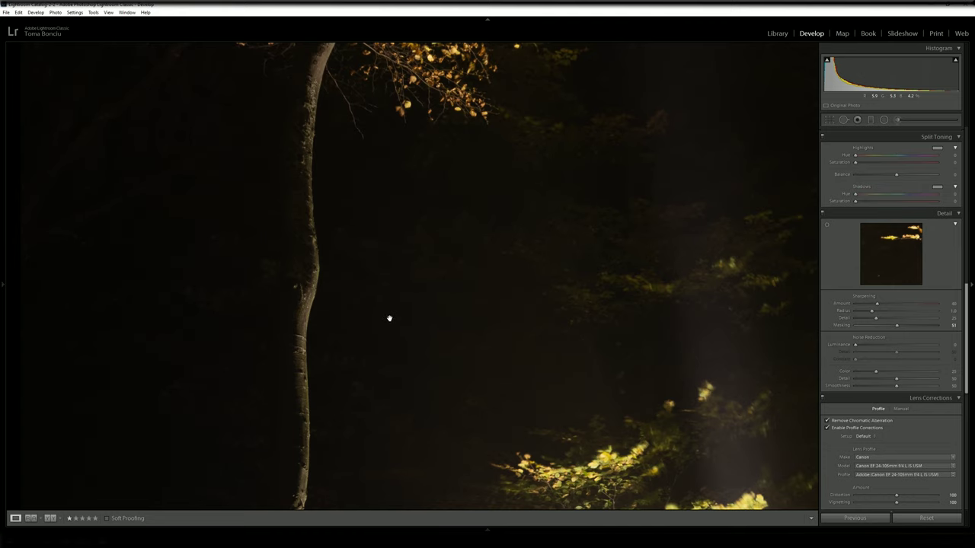
# Raise sharpening Amount from 40 to 55 and set Luminance noise reduction to 10
pyautogui.moveTo(877, 305); pyautogui.dragTo(885, 306)
pyautogui.moveTo(463, 169); pyautogui.dragTo(452, 370)
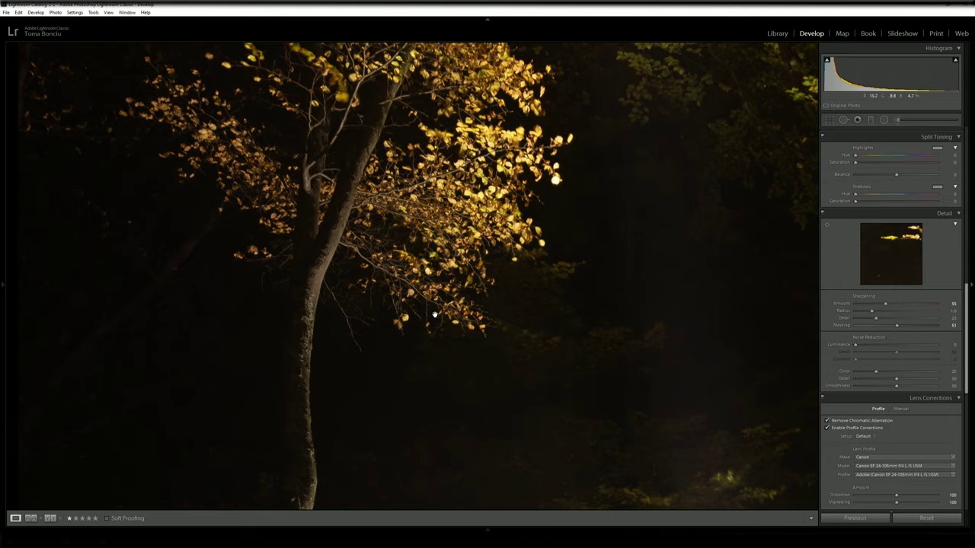
pyautogui.moveTo(537, 415); pyautogui.dragTo(489, 361)
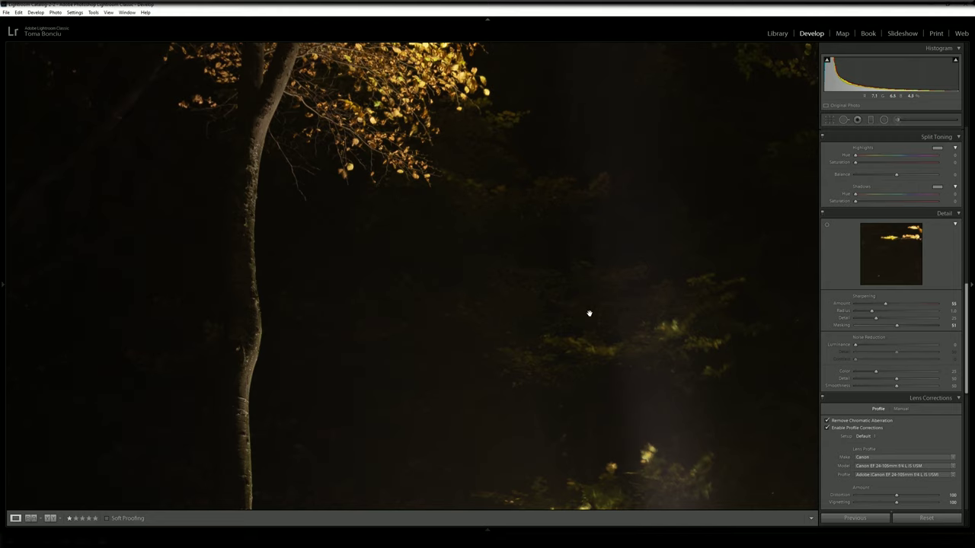
pyautogui.click(954, 345)
pyautogui.write('10')
pyautogui.press('Return')
pyautogui.scroll(10, 852, 320)
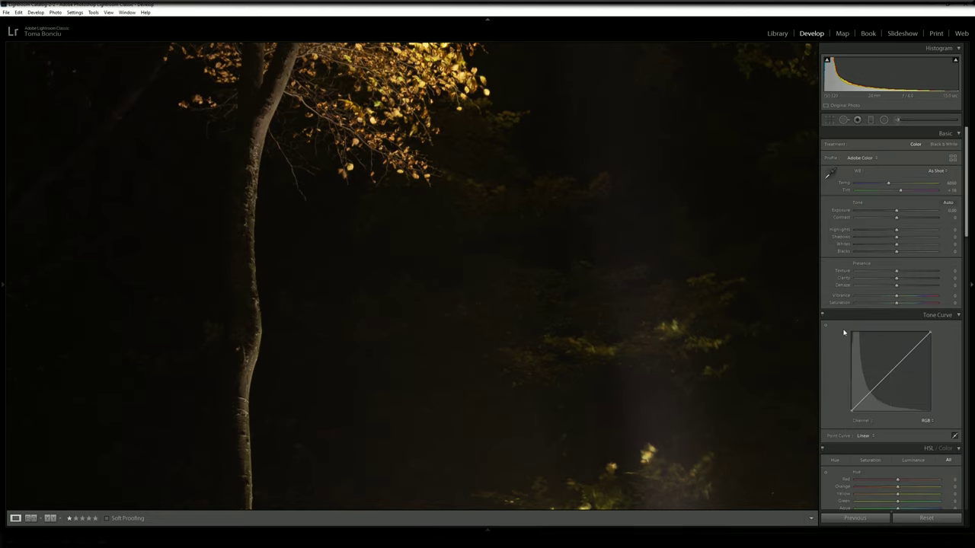
pyautogui.click(655, 357)
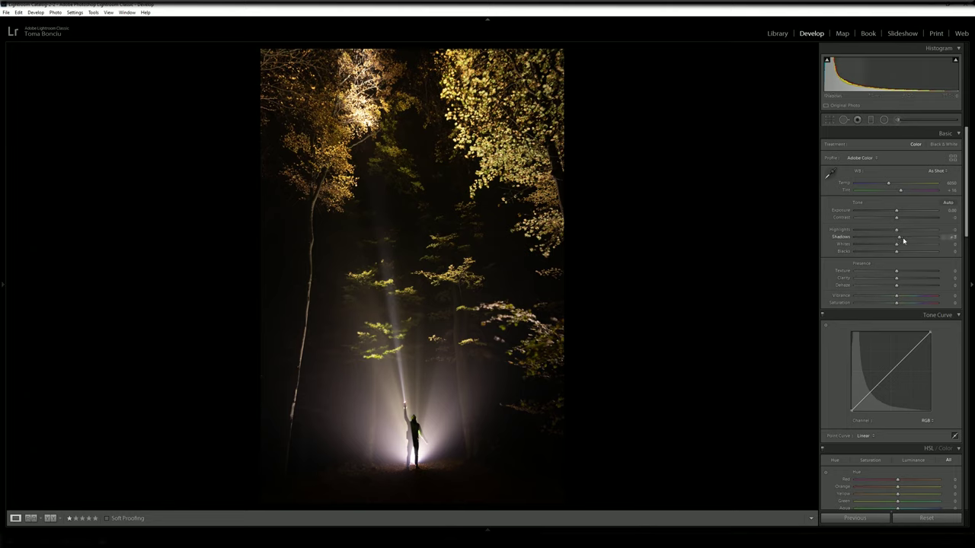
pyautogui.moveTo(902, 237); pyautogui.dragTo(931, 239)
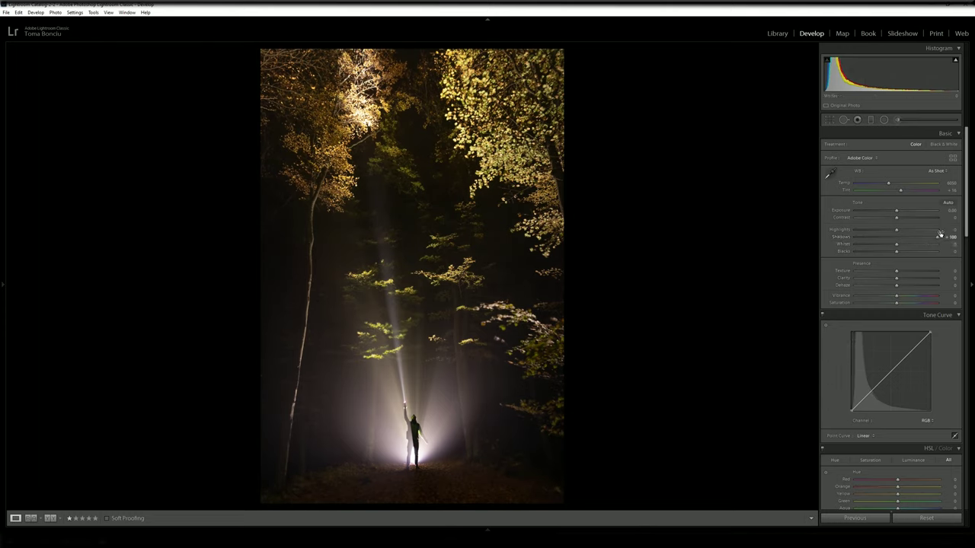
pyautogui.doubleClick(937, 239)
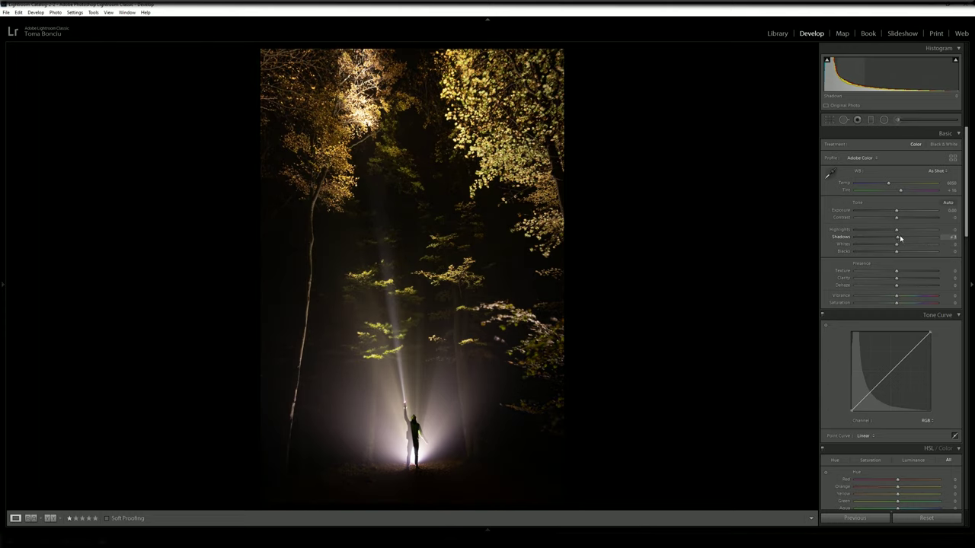
pyautogui.moveTo(897, 237); pyautogui.dragTo(920, 240)
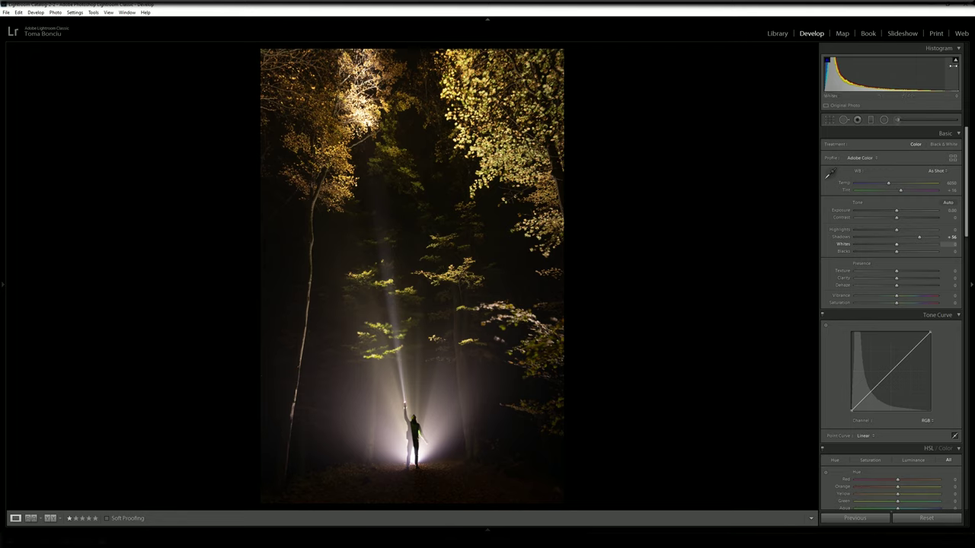
pyautogui.click(955, 61)
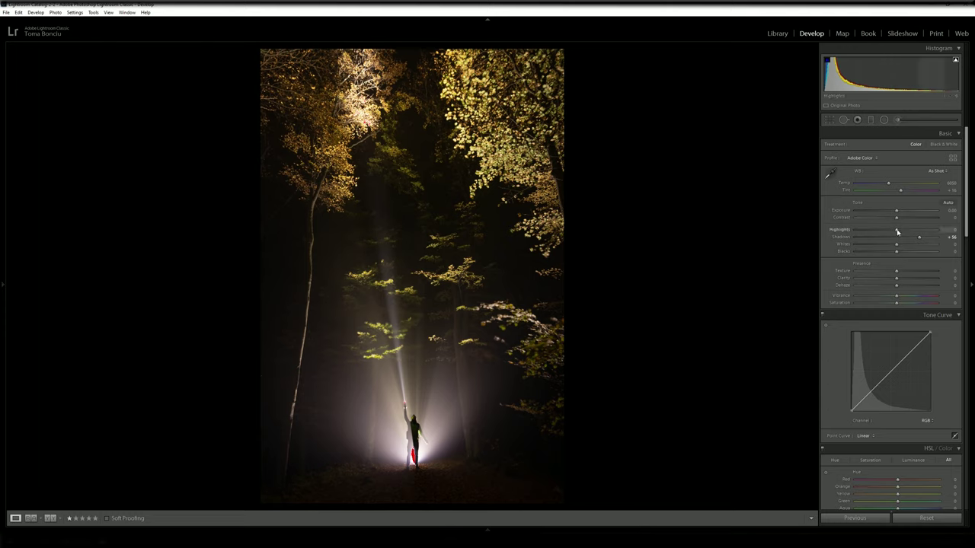
pyautogui.moveTo(895, 232)
pyautogui.mouseDown()
pyautogui.moveTo(881, 228)
pyautogui.moveTo(895, 244)
pyautogui.moveTo(872, 245)
pyautogui.moveTo(889, 232)
pyautogui.mouseUp()
pyautogui.doubleClick(875, 247)
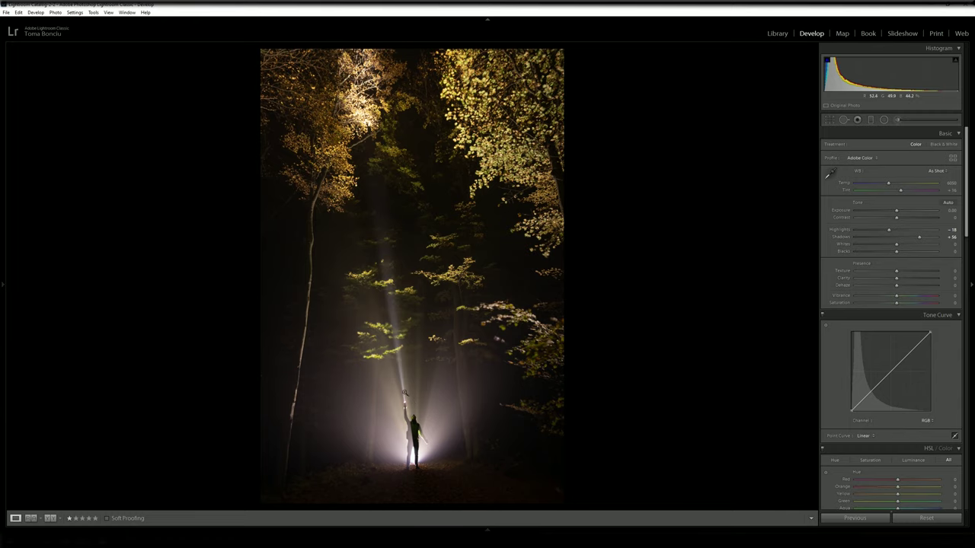
pyautogui.click(404, 389)
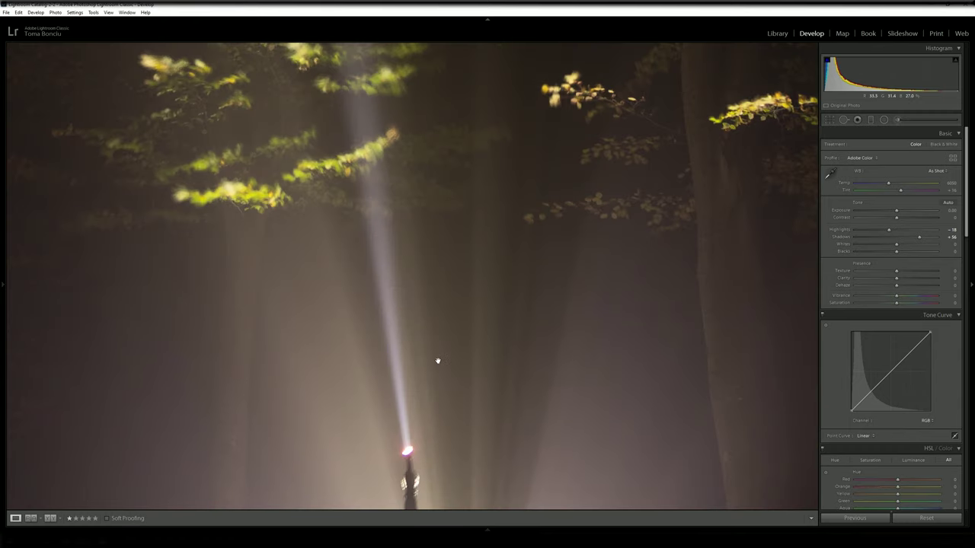
pyautogui.moveTo(483, 442); pyautogui.dragTo(429, 287)
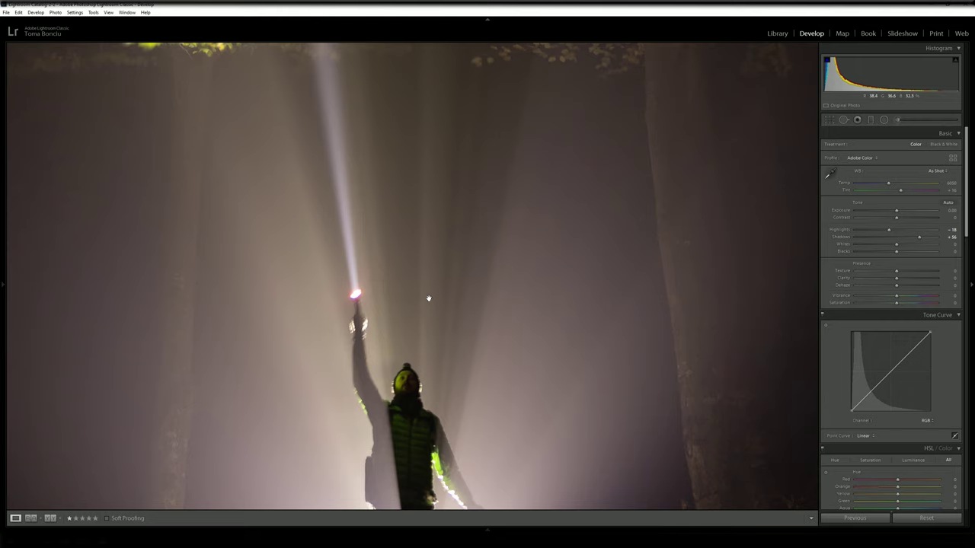
pyautogui.click(423, 297)
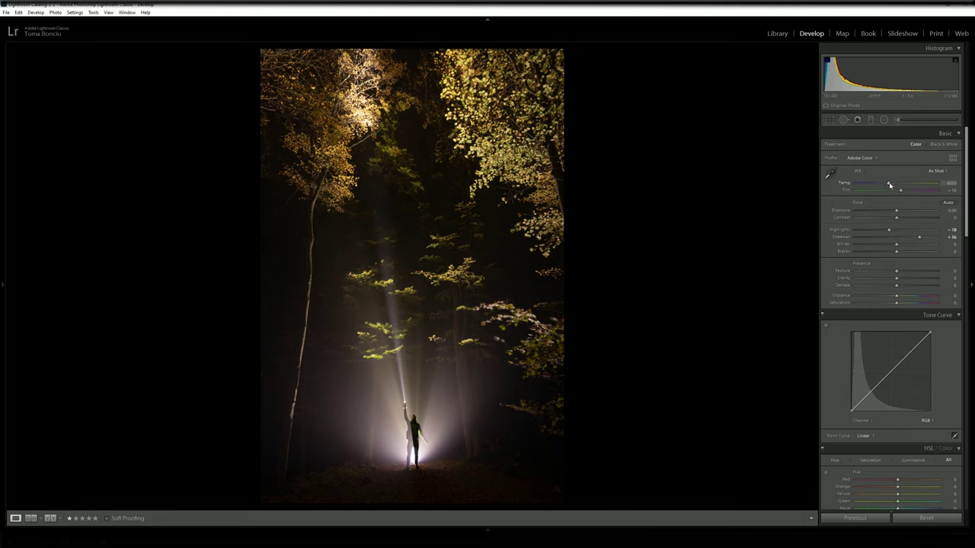
# Draw an inverted, feather-93 radial filter over most of the photo, cool it to Temp -13, and narrow it
pyautogui.click(884, 120)
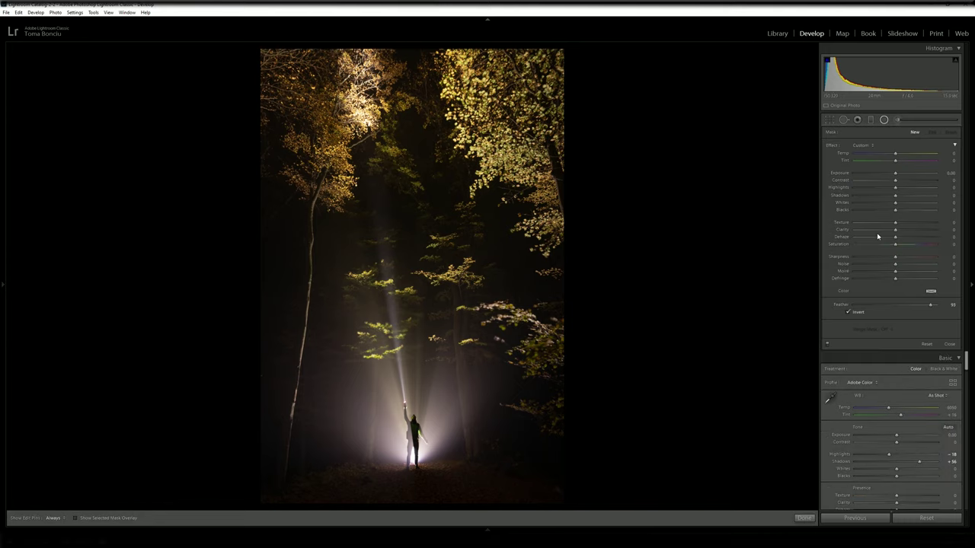
pyautogui.moveTo(412, 294); pyautogui.dragTo(568, 519)
pyautogui.moveTo(456, 351)
pyautogui.mouseDown()
pyautogui.moveTo(463, 361)
pyautogui.moveTo(461, 344)
pyautogui.mouseUp()
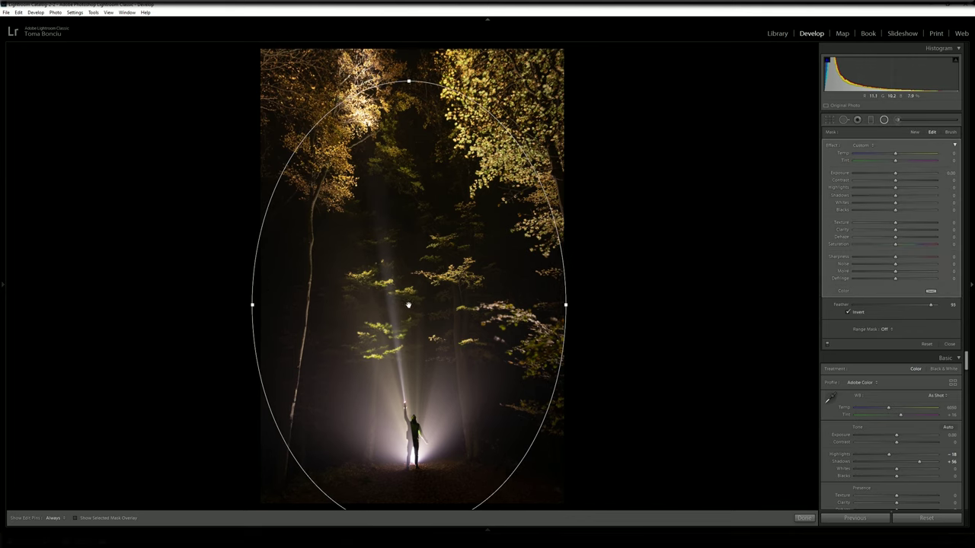
pyautogui.press('o')
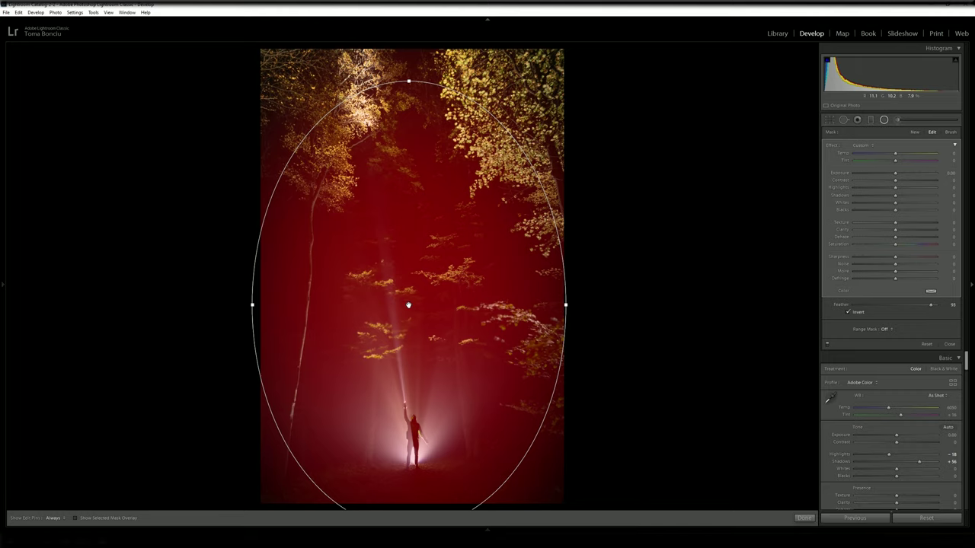
pyautogui.press('o')
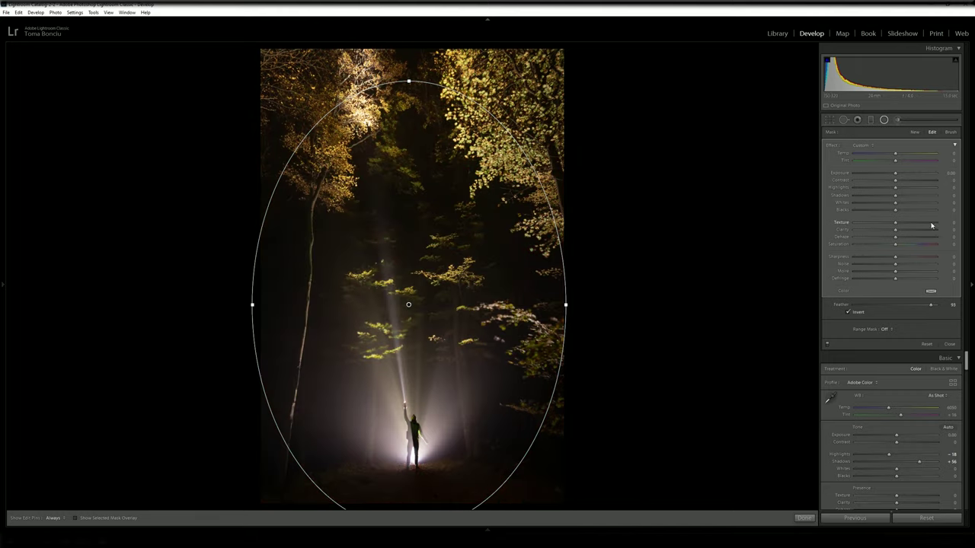
pyautogui.moveTo(896, 154); pyautogui.dragTo(875, 153)
pyautogui.moveTo(566, 305); pyautogui.dragTo(555, 305)
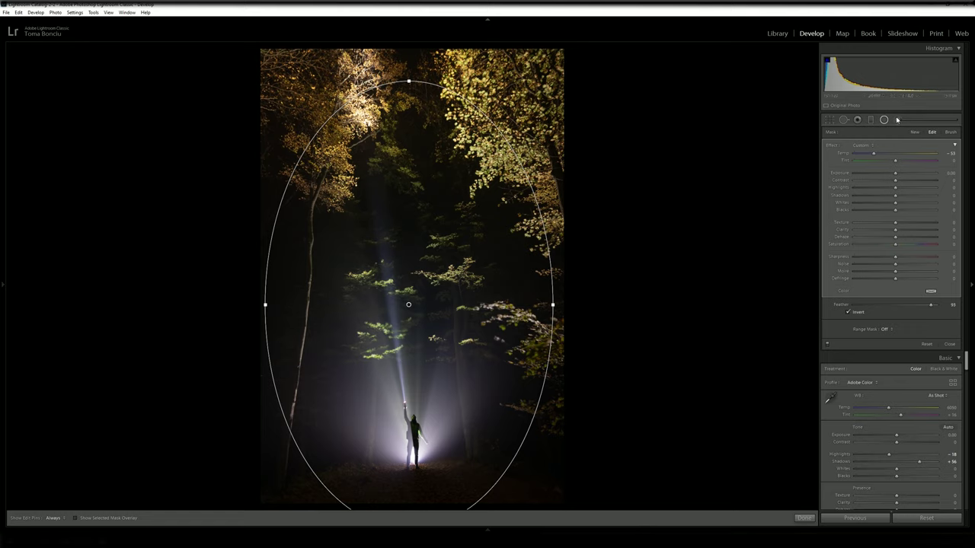
# Select the Adjustment Brush and paint a mask up along the flashlight beam
pyautogui.click(897, 119)
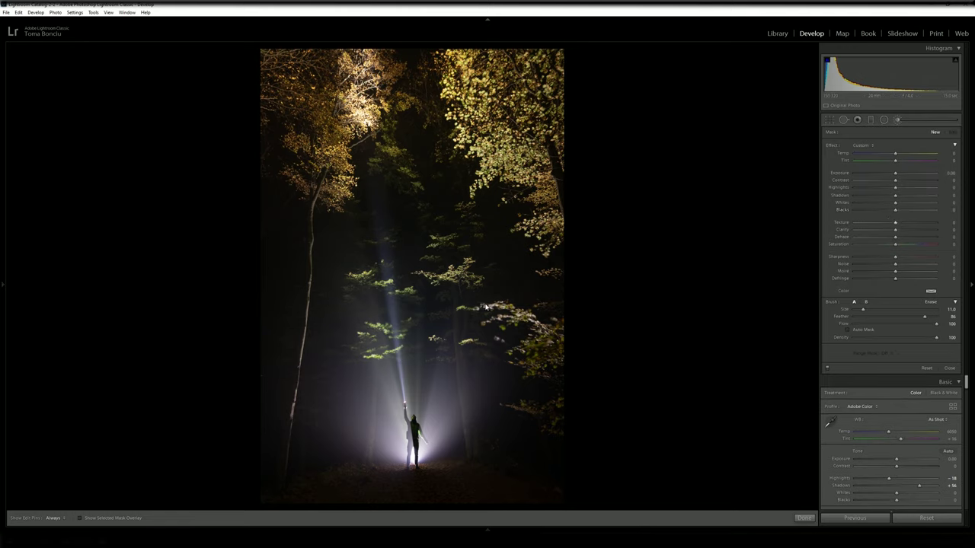
pyautogui.scroll(-2, 367, 352)
pyautogui.press('o')
pyautogui.scroll(-2, 386, 376)
pyautogui.press('h')
pyautogui.moveTo(402, 397)
pyautogui.mouseDown()
pyautogui.moveTo(390, 382)
pyautogui.moveTo(396, 328)
pyautogui.moveTo(369, 196)
pyautogui.mouseUp()
# Widen the beam mask on both sides down to the figure and raise its Clarity to about +83
pyautogui.press('h')
pyautogui.scroll(2, 388, 321)
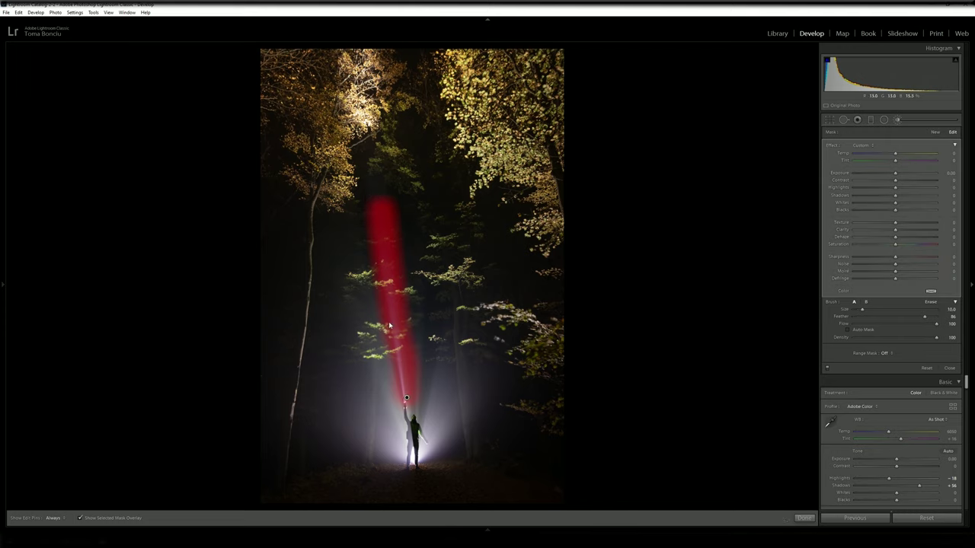
pyautogui.press('h')
pyautogui.moveTo(430, 305); pyautogui.dragTo(411, 426)
pyautogui.press('h')
pyautogui.moveTo(379, 344)
pyautogui.mouseDown()
pyautogui.moveTo(358, 266)
pyautogui.moveTo(357, 199)
pyautogui.mouseUp()
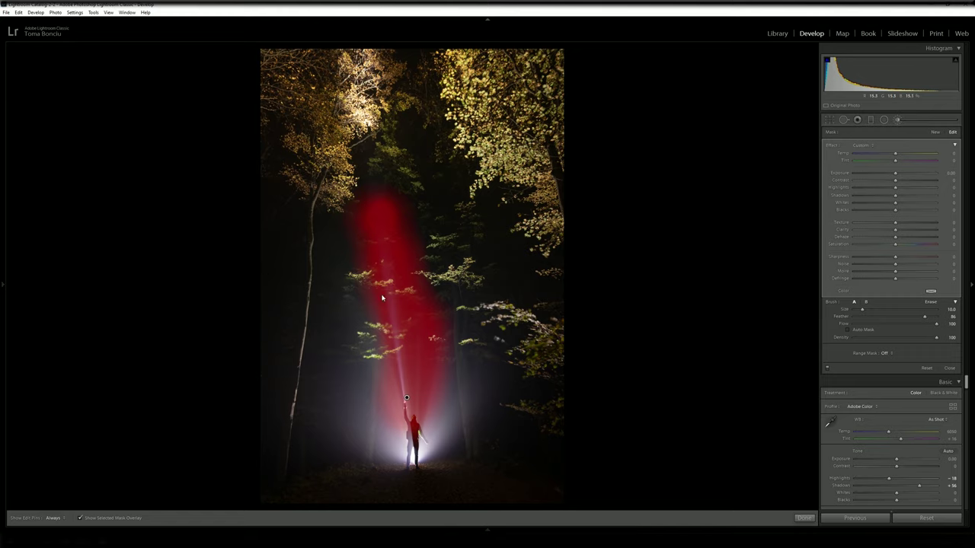
pyautogui.press('o')
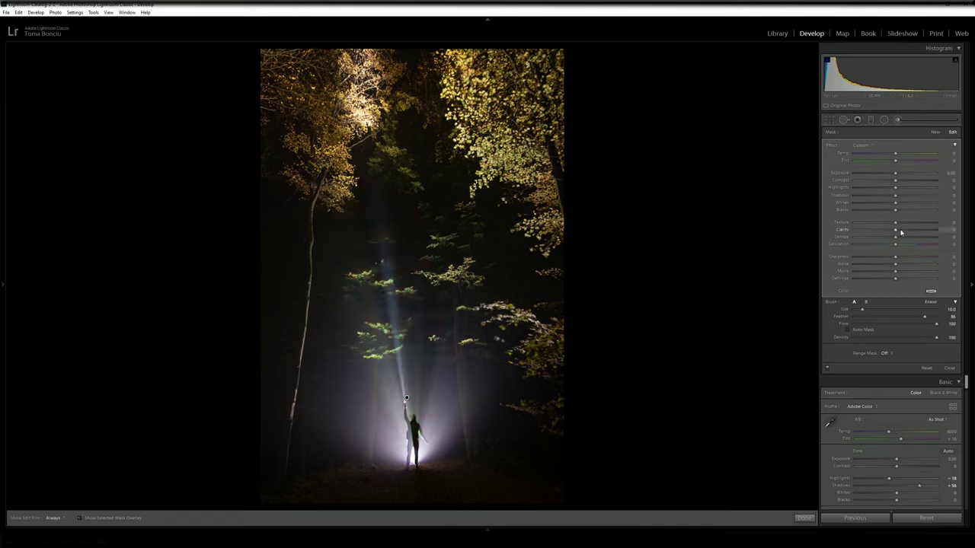
pyautogui.moveTo(901, 229); pyautogui.dragTo(917, 202)
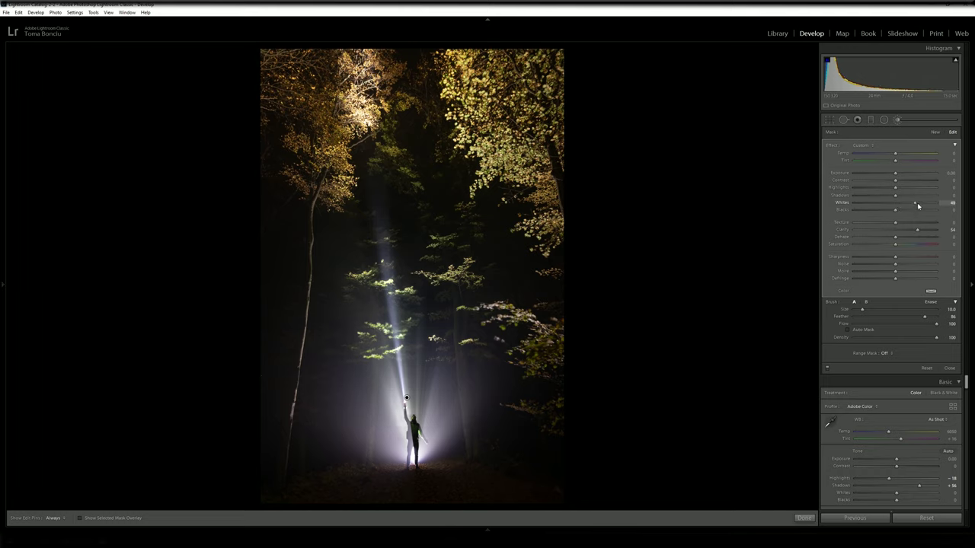
# Paint a new size-14 brush mask over the fog around the figure and cool it to Temp about -21
pyautogui.click(935, 133)
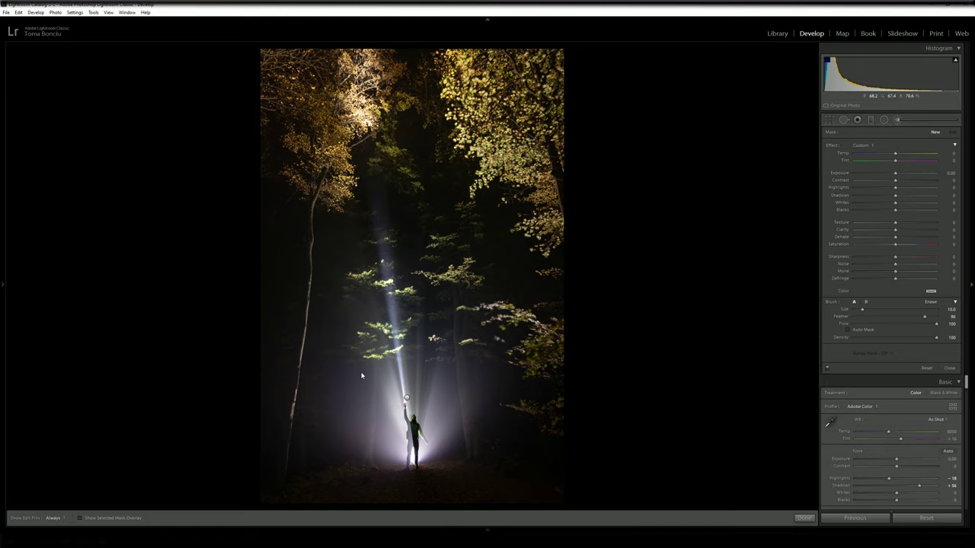
pyautogui.scroll(2, 326, 359)
pyautogui.press('h')
pyautogui.moveTo(320, 352)
pyautogui.mouseDown()
pyautogui.moveTo(289, 396)
pyautogui.moveTo(414, 391)
pyautogui.moveTo(517, 415)
pyautogui.moveTo(491, 369)
pyautogui.mouseUp()
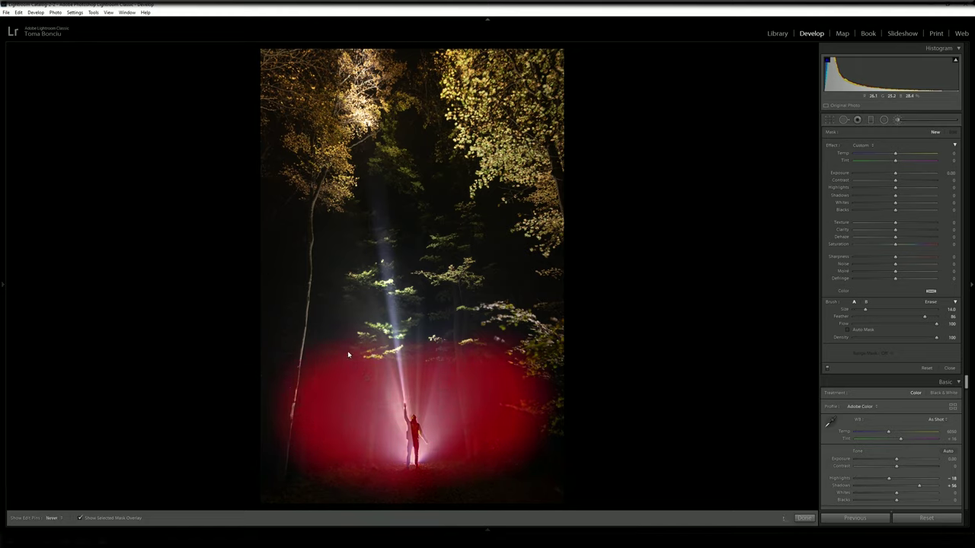
pyautogui.press('h')
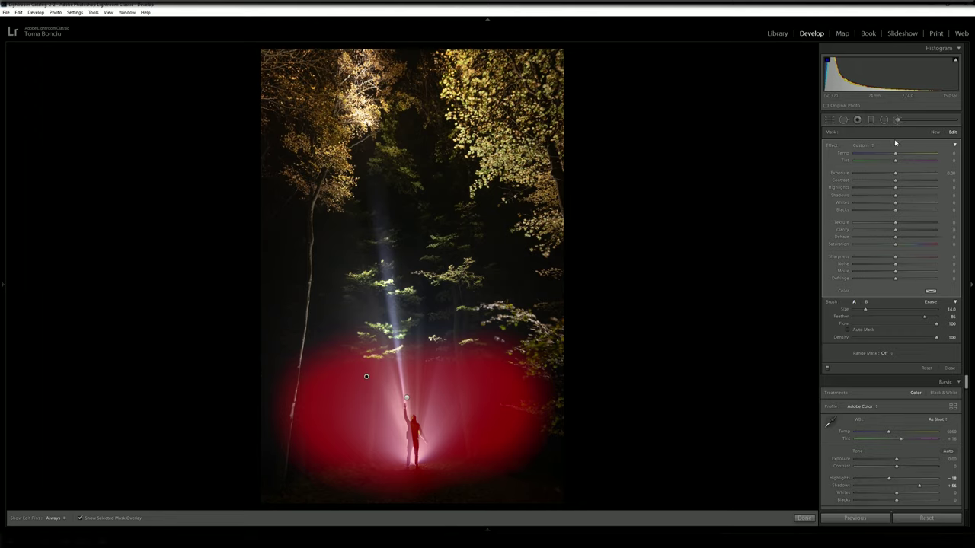
pyautogui.press('o')
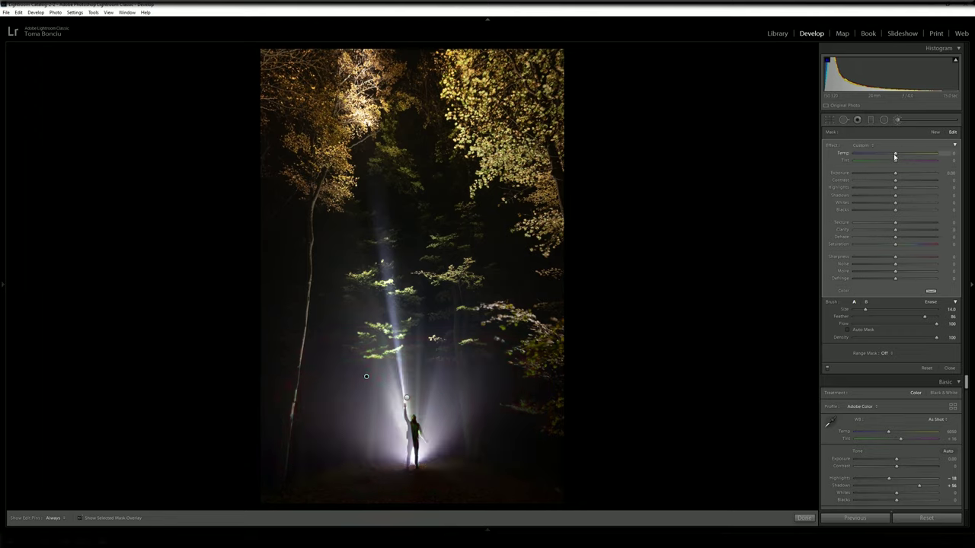
pyautogui.moveTo(888, 155); pyautogui.dragTo(884, 156)
# Close the brush, lift the curve's black point slightly, and add upper and lower points forming a gentle S
pyautogui.click(896, 119)
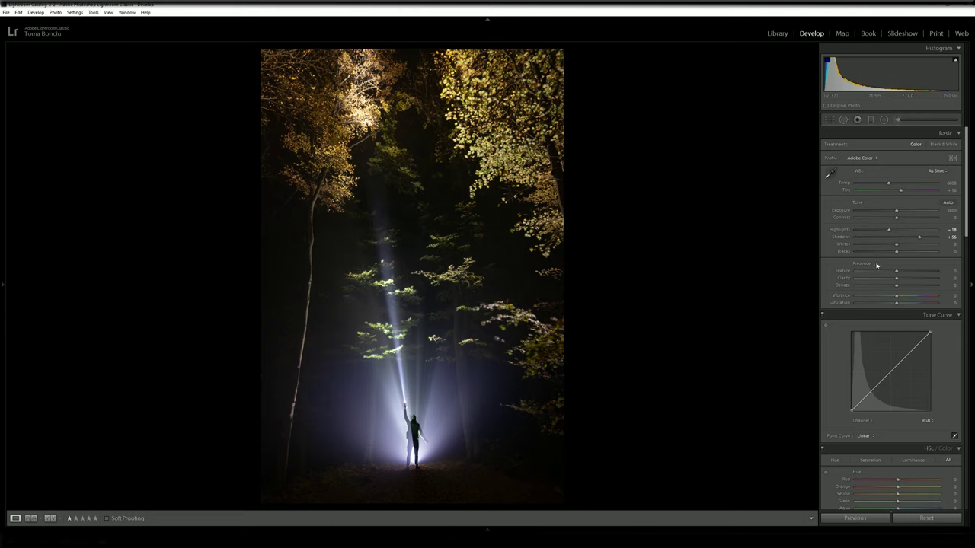
pyautogui.moveTo(907, 255); pyautogui.dragTo(899, 255)
pyautogui.moveTo(851, 412); pyautogui.dragTo(850, 411)
pyautogui.click(907, 353)
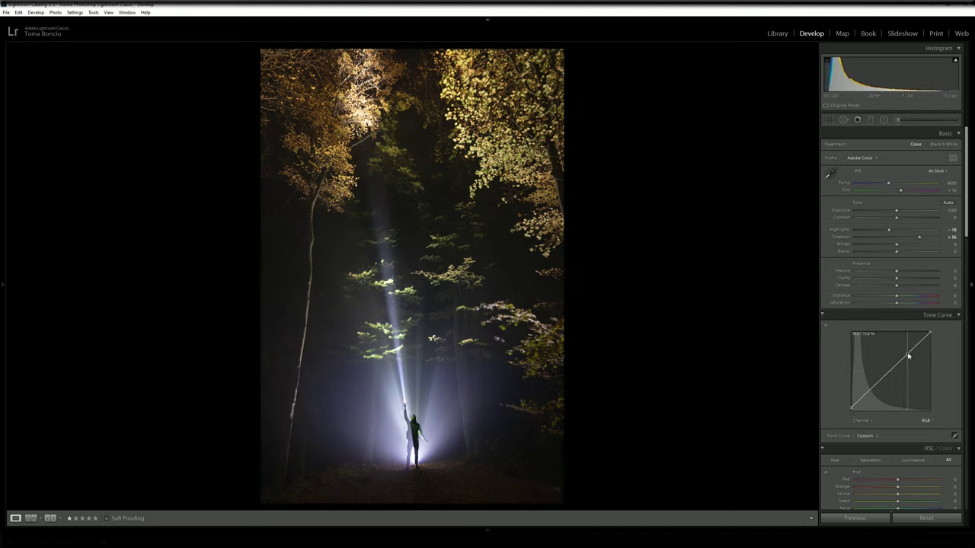
pyautogui.moveTo(883, 381); pyautogui.dragTo(880, 381)
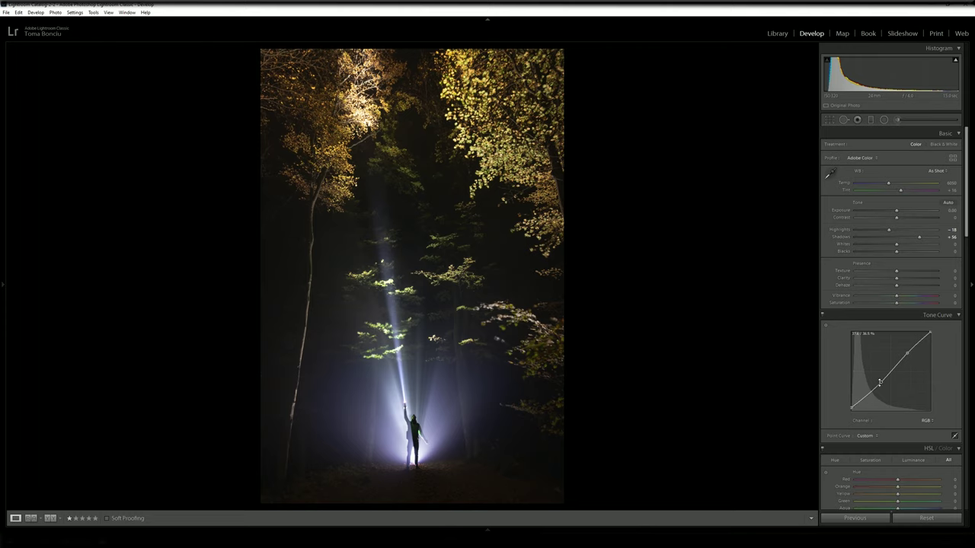
pyautogui.moveTo(881, 382); pyautogui.dragTo(881, 383)
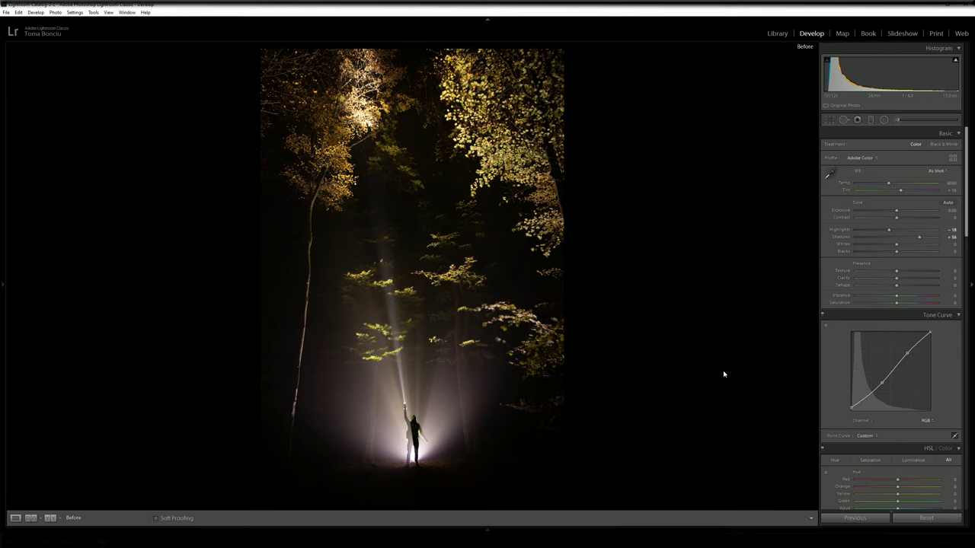
pyautogui.press('\\')
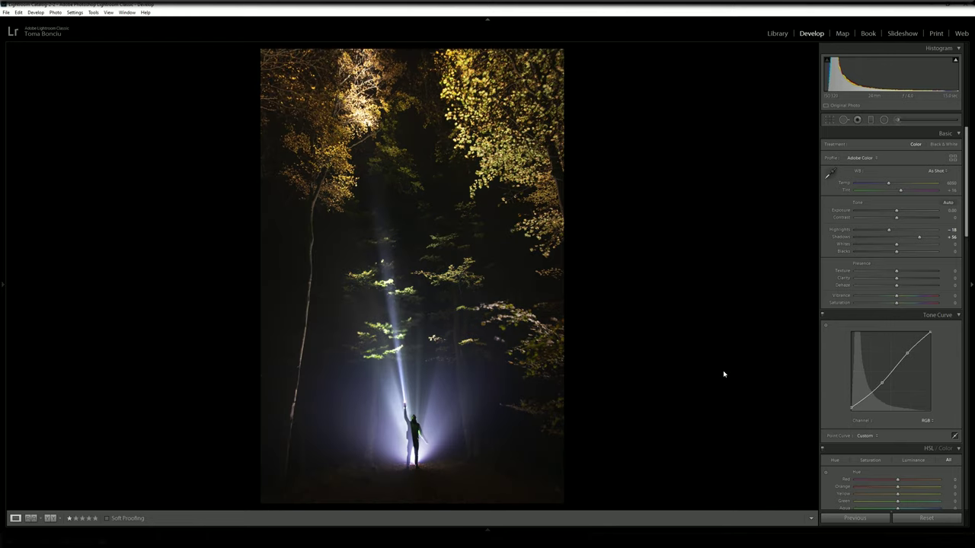
pyautogui.press('\\')
pyautogui.press('\\')
pyautogui.press('\\')
pyautogui.press('\\')
pyautogui.press('\\')
pyautogui.press('\\')
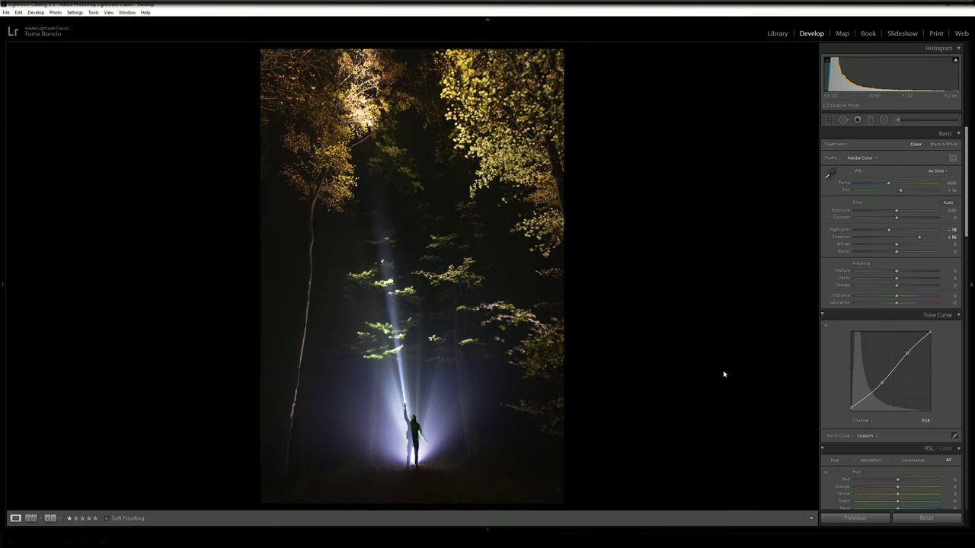